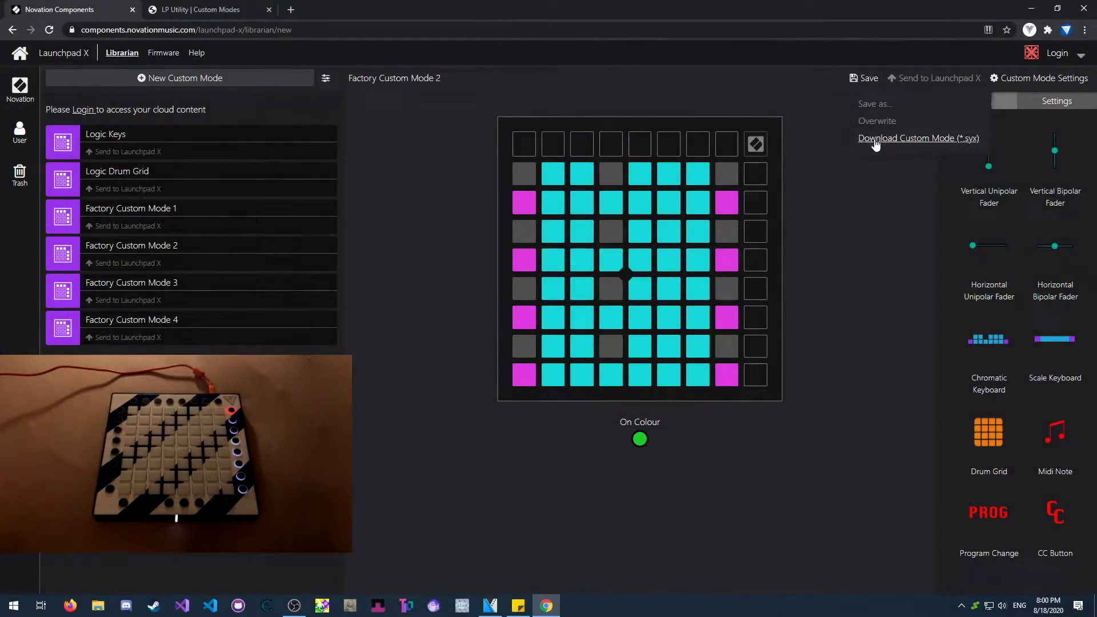
Download Factory Custom Mode 2 from Novation Components as a .syx file.
{"action": "left_click", "coordinate": [876, 140]}
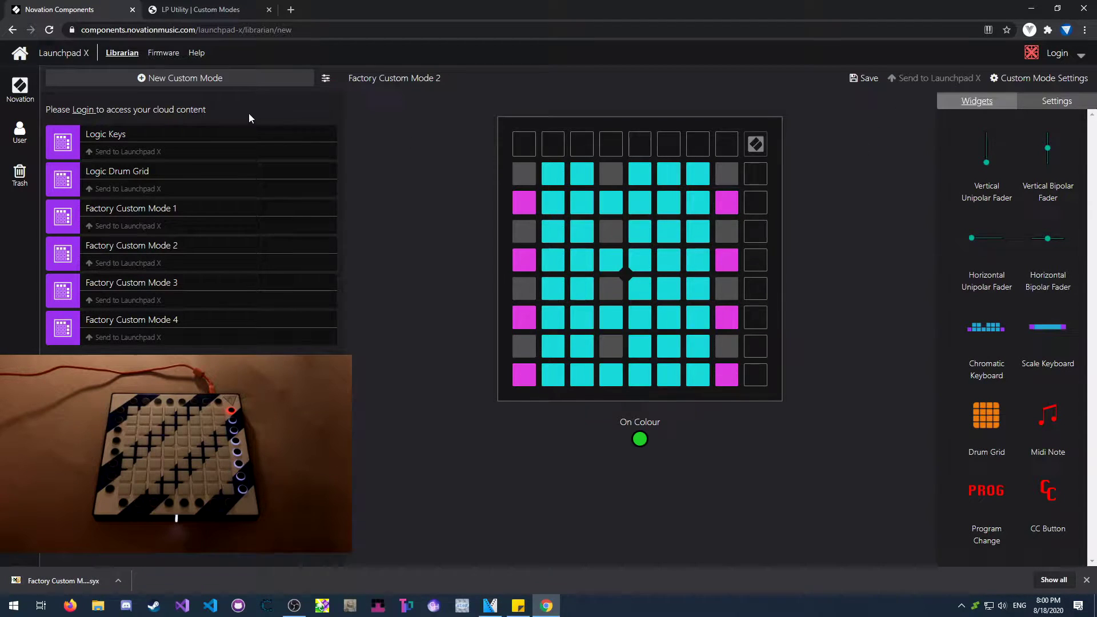
In Launchpad Utility, target custom mode slot 1 for the imported Factory Custom Mode.
{"action": "left_click", "coordinate": [225, 10]}
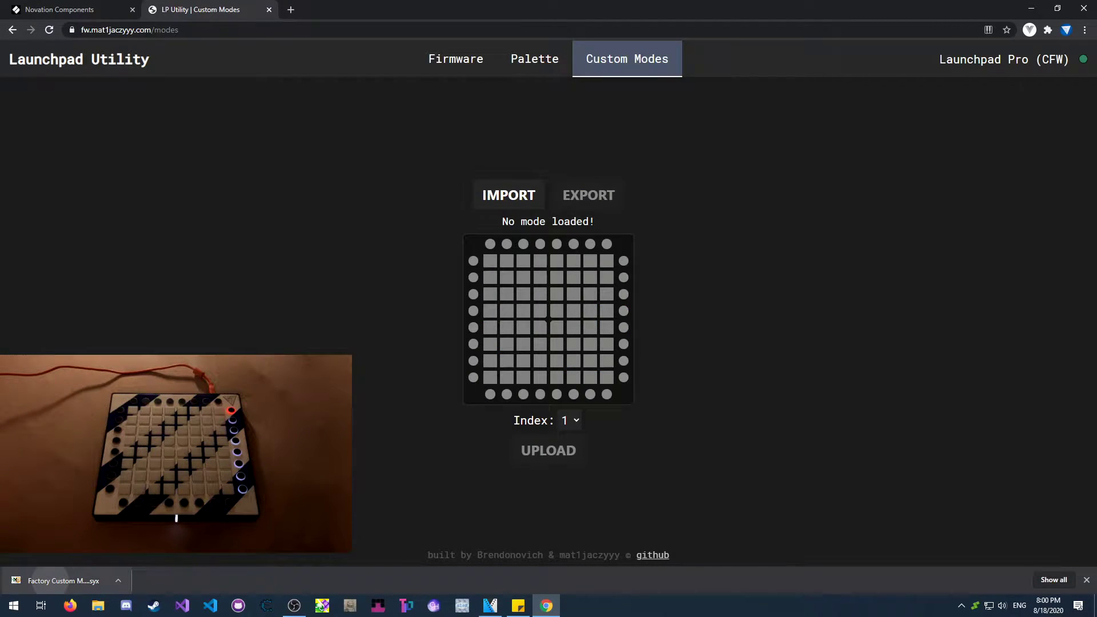
{"action": "left_click", "coordinate": [571, 421]}
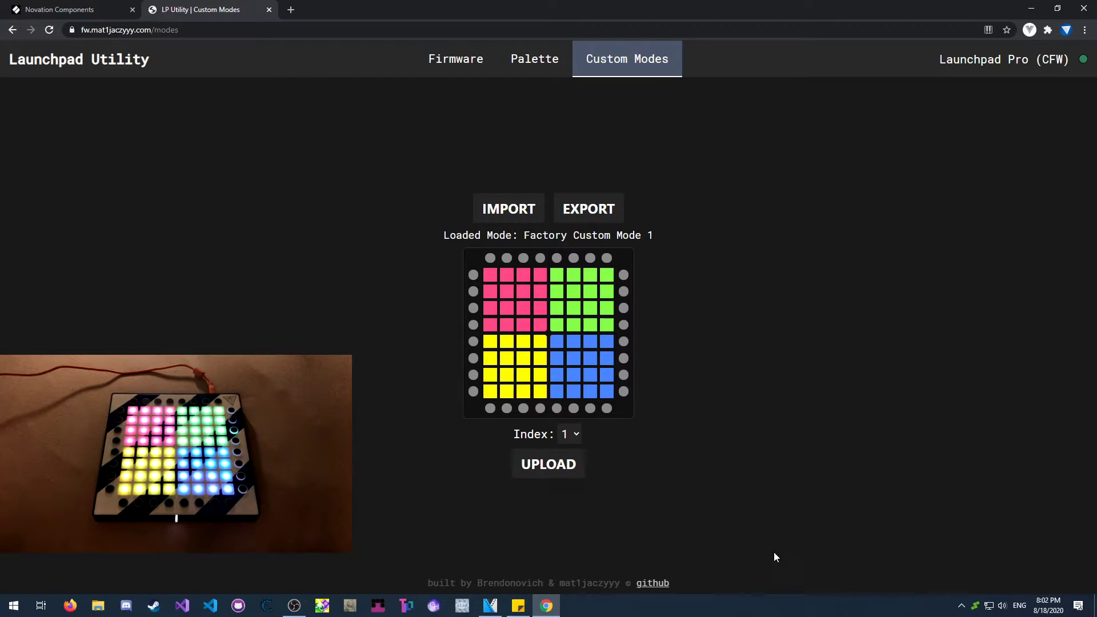
Export the loaded Factory Custom Mode 1 from Launchpad Utility as a .syx file.
{"action": "left_click", "coordinate": [589, 209]}
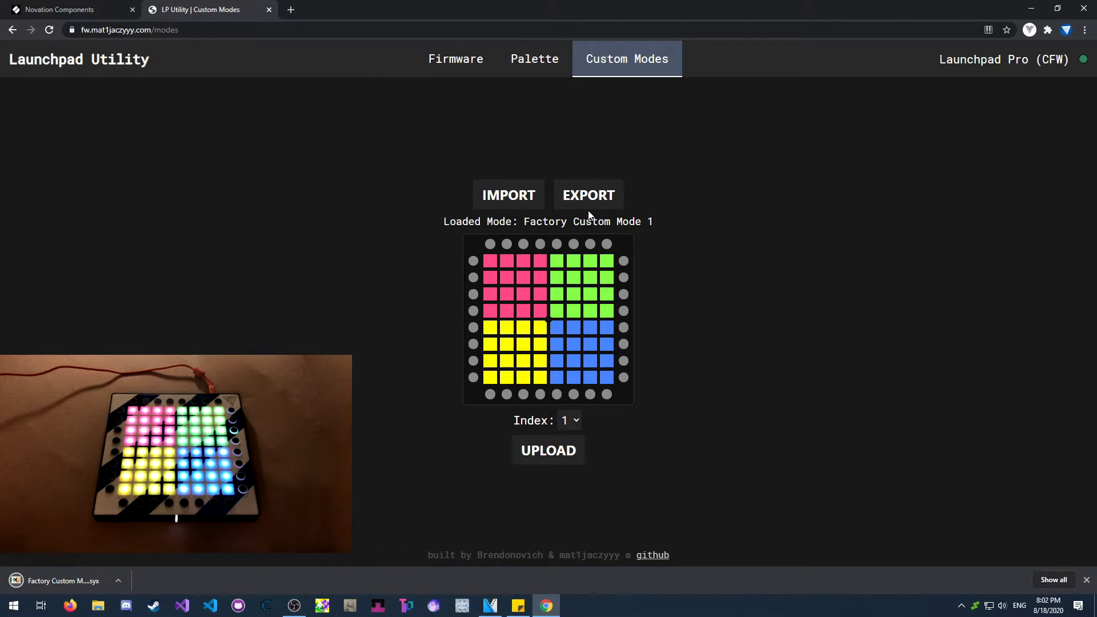